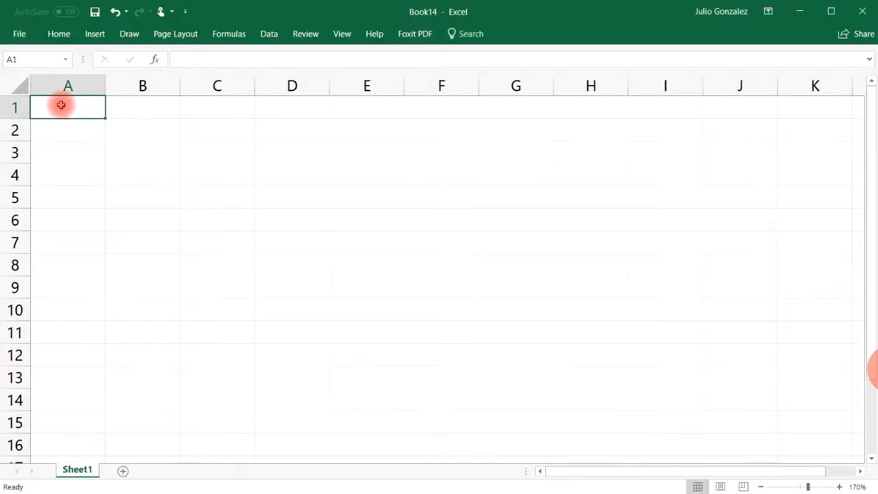
Enter a first name in cell A1 and fill it down through A12.
text(John)
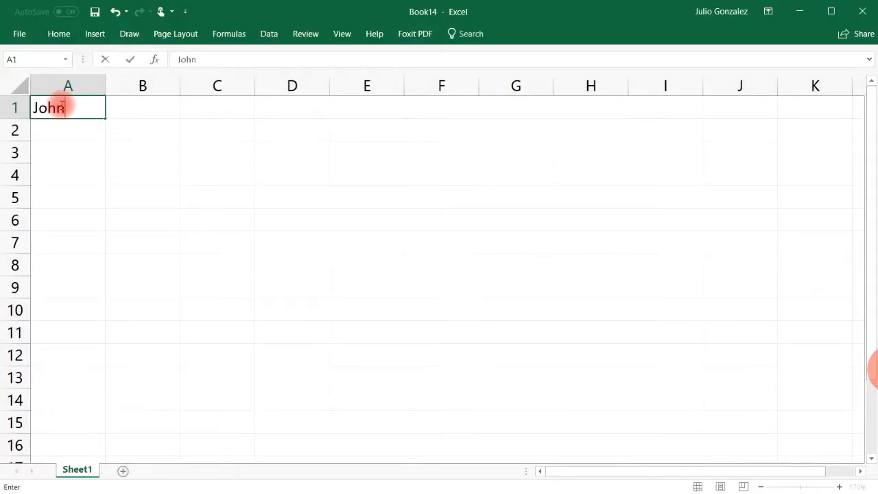
key(Return)
click(60, 107)
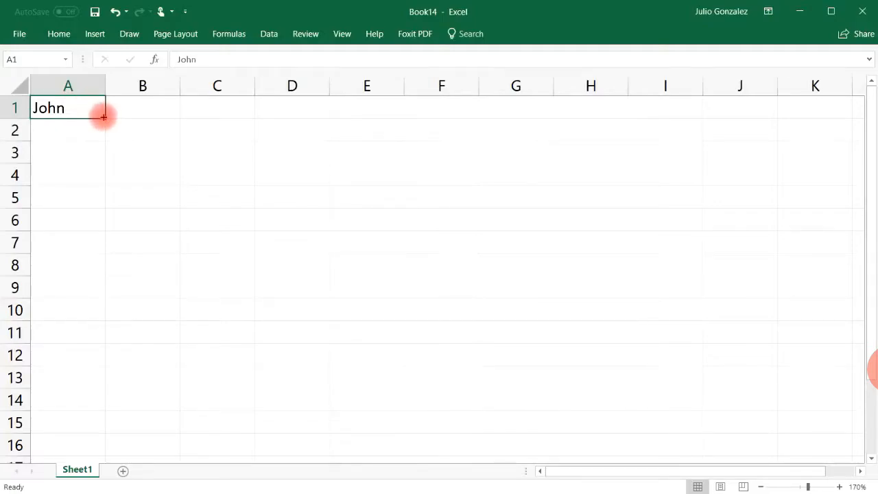
drag(103, 117, 112, 349)
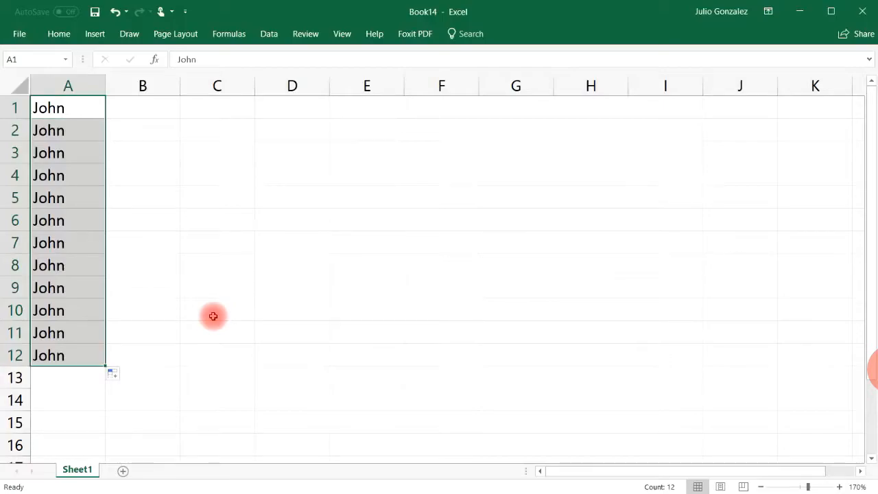
Enter 5 in cell B1 and copy it down through B12.
click(142, 104)
text(5)
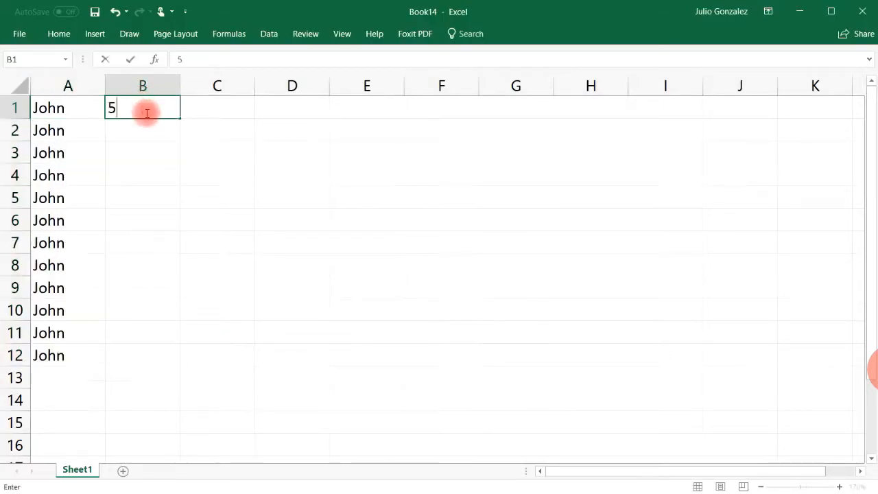
click(168, 129)
click(171, 108)
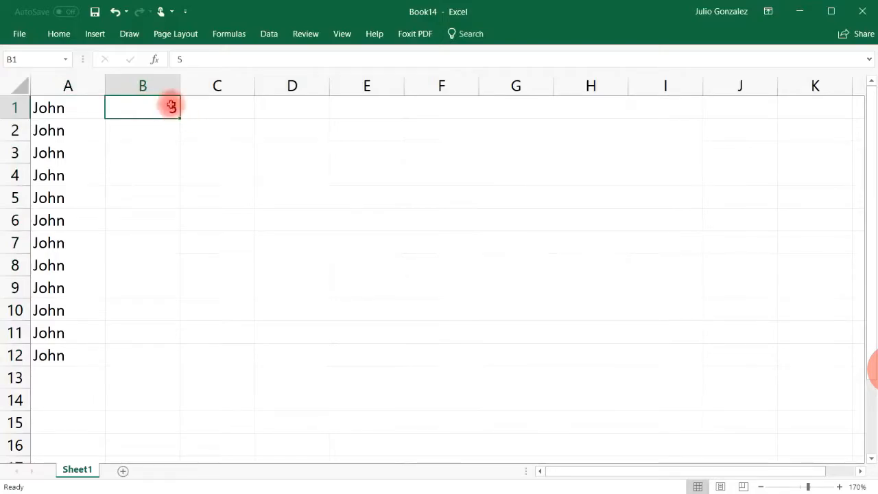
drag(179, 116, 159, 367)
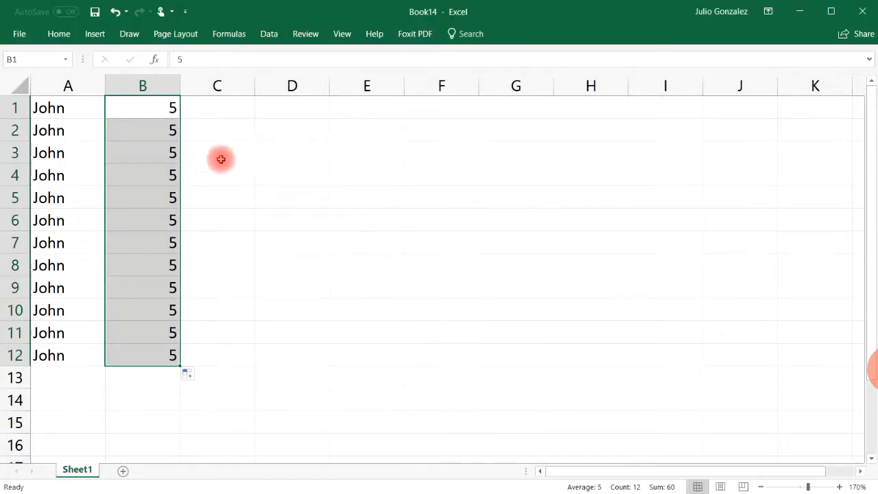
Enter 3 in cell C2 and copy it across row 2 through J2.
click(217, 127)
text(3)
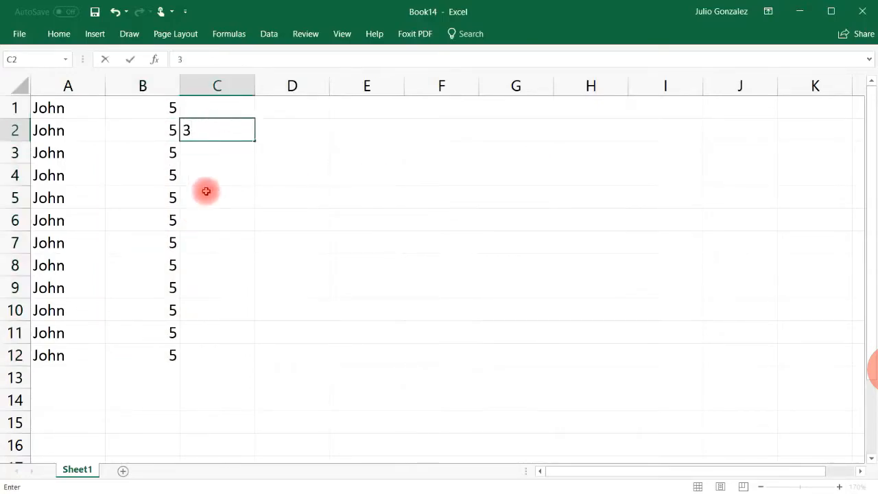
key(Return)
click(237, 131)
drag(252, 133, 750, 133)
click(308, 314)
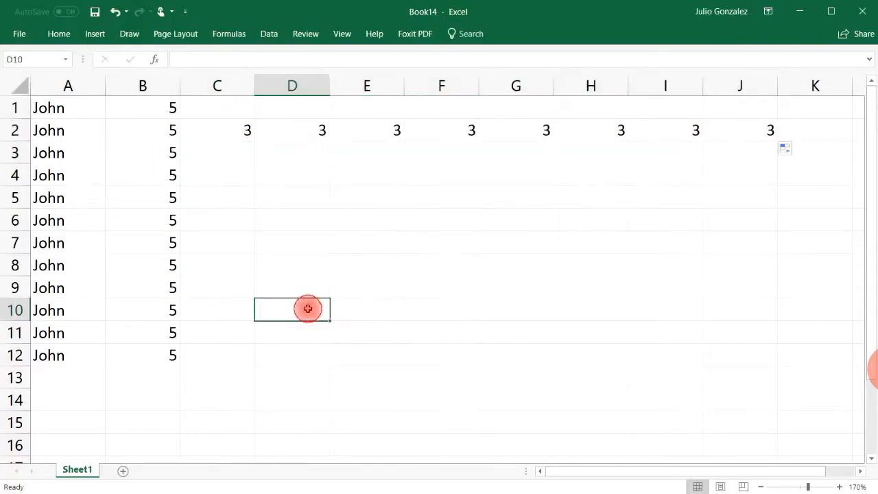
Clear the contents of range A1:K12 and return to cell A1.
drag(42, 108, 782, 355)
key(Delete)
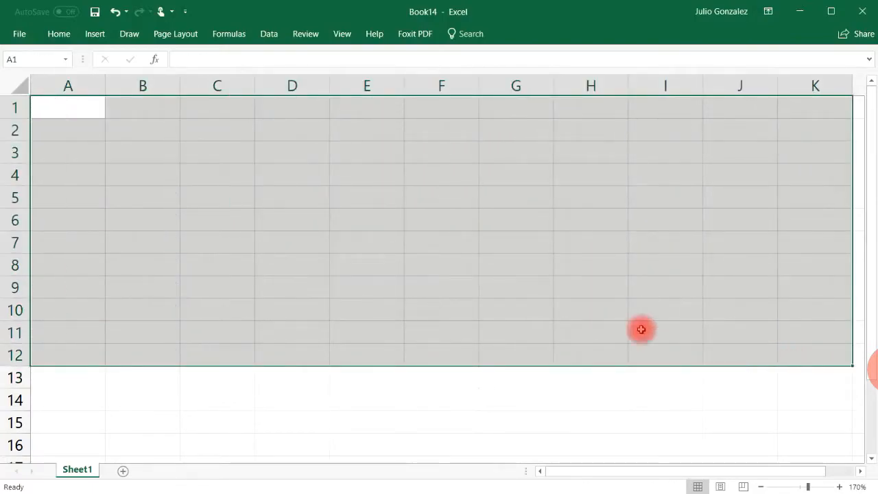
click(64, 248)
click(80, 103)
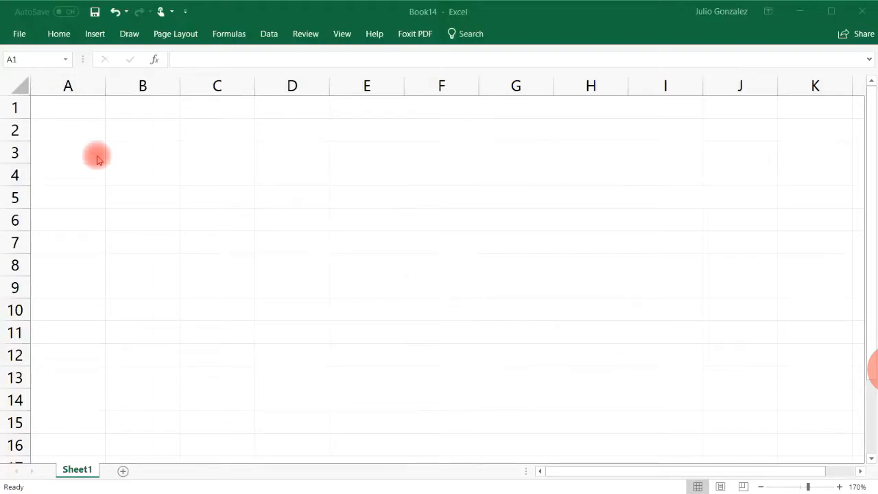
Enter 1 in A1 and 2 in A2, and extend the number series down through A13.
click(75, 111)
text(1)
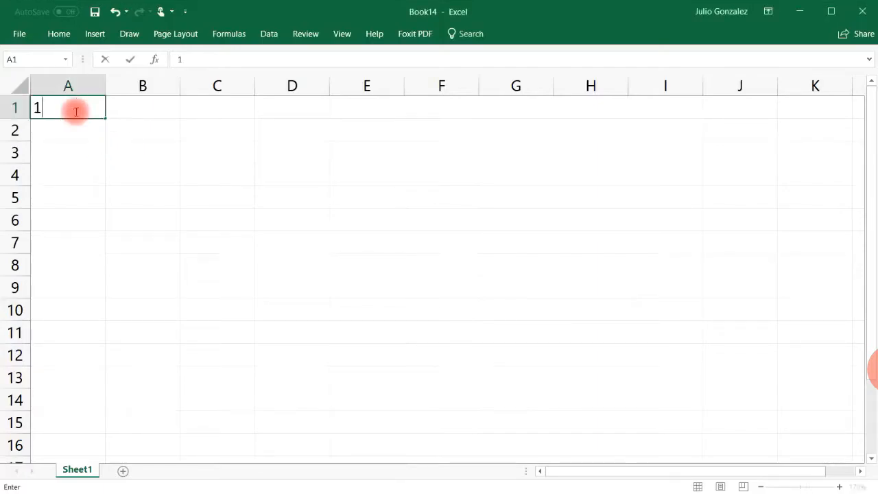
click(92, 132)
text(2)
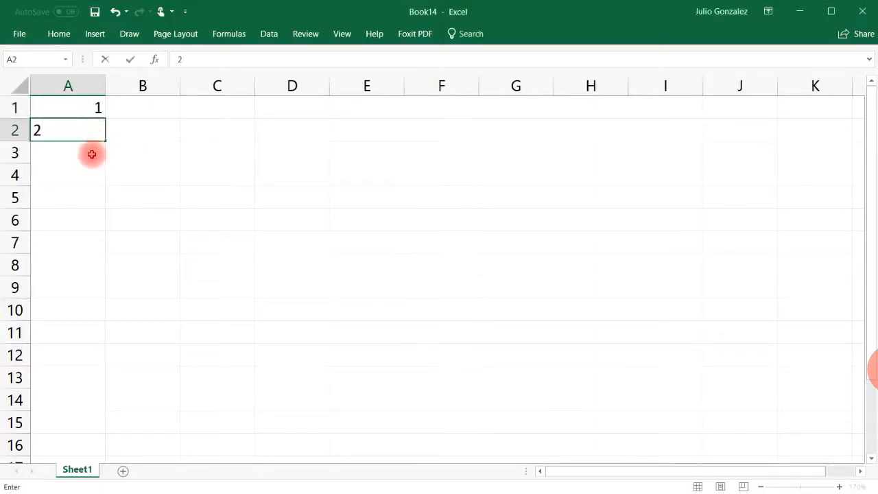
click(97, 150)
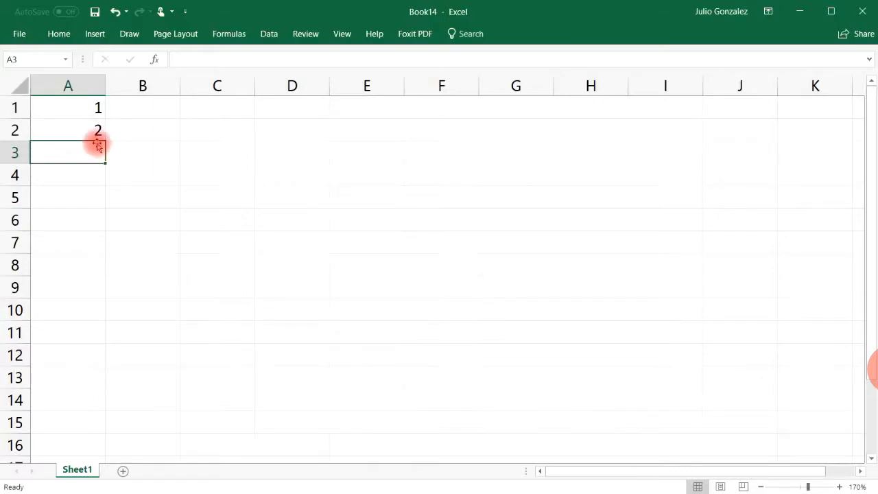
click(95, 108)
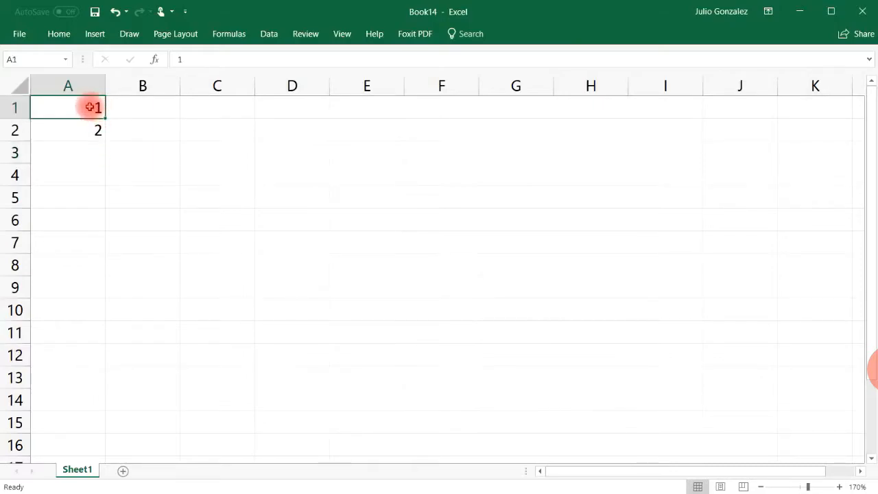
drag(85, 104, 90, 126)
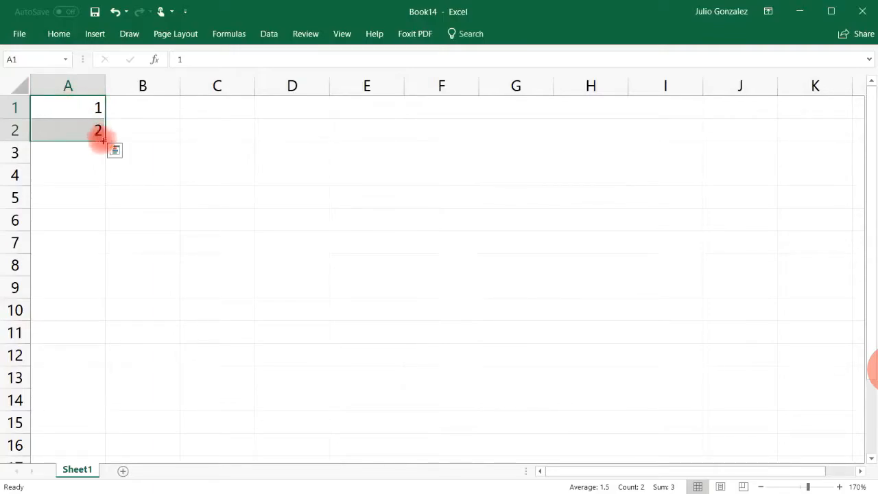
drag(103, 139, 98, 205)
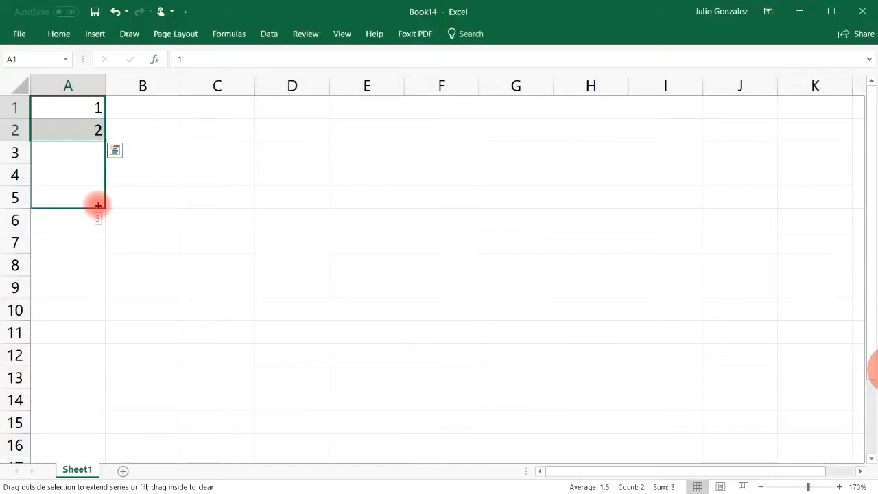
drag(98, 205, 98, 384)
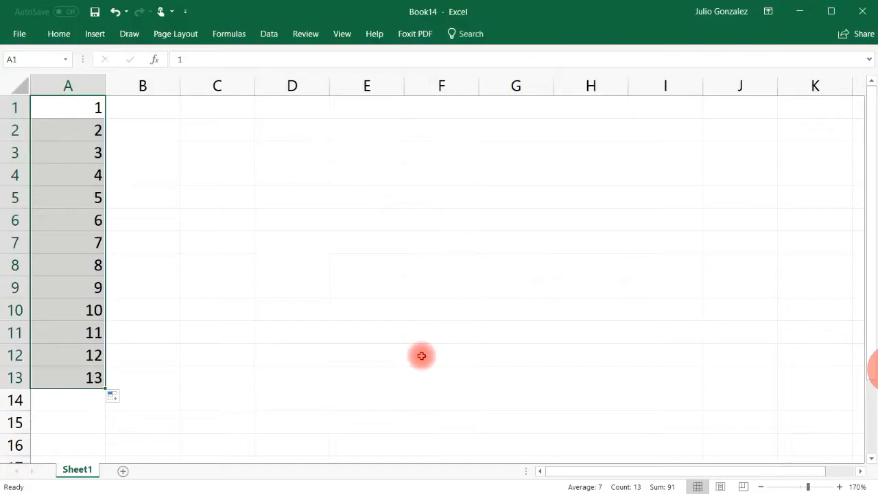
Enter 5 in B1 and 8 in B2, and extend the series down through B14.
click(155, 107)
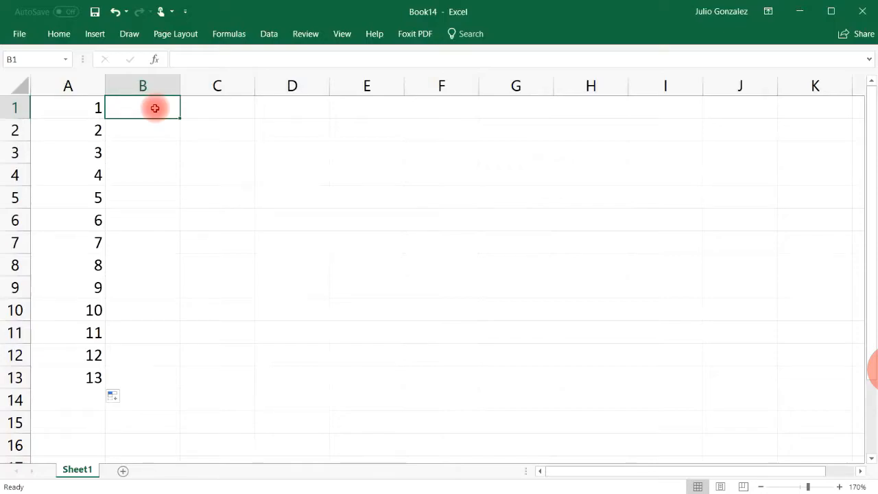
text(5)
click(161, 132)
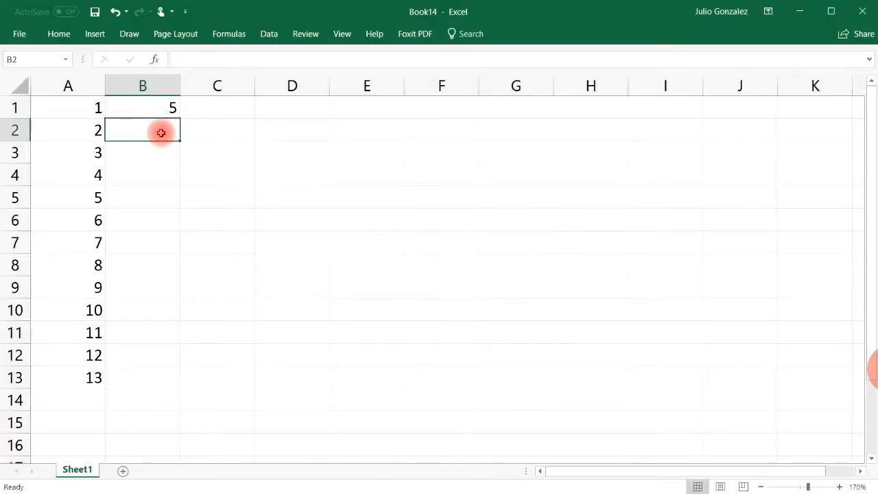
text(8)
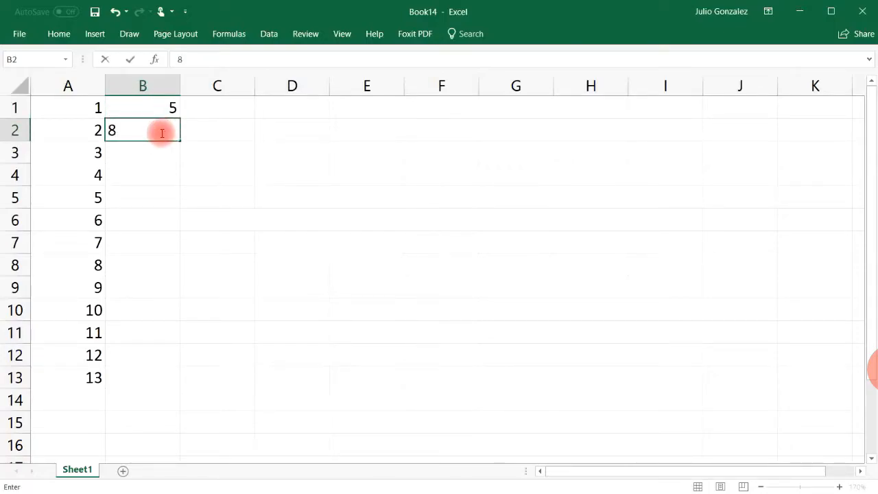
click(164, 154)
drag(169, 107, 167, 124)
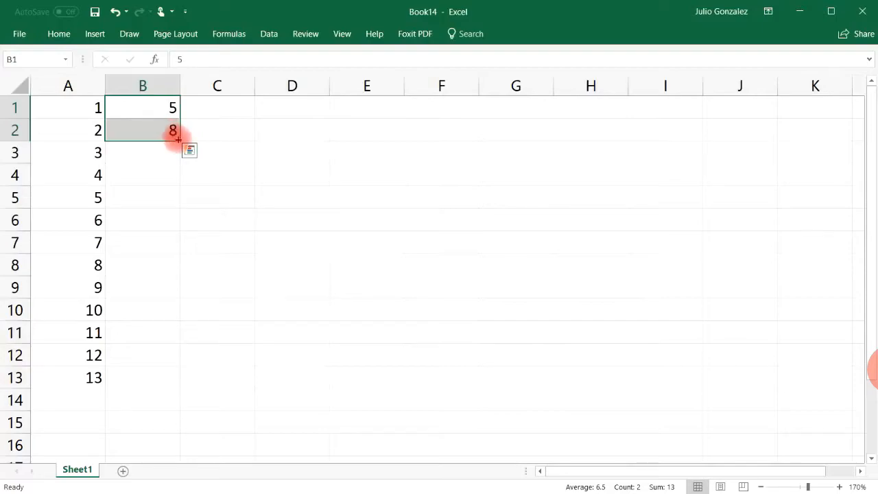
drag(179, 140, 176, 223)
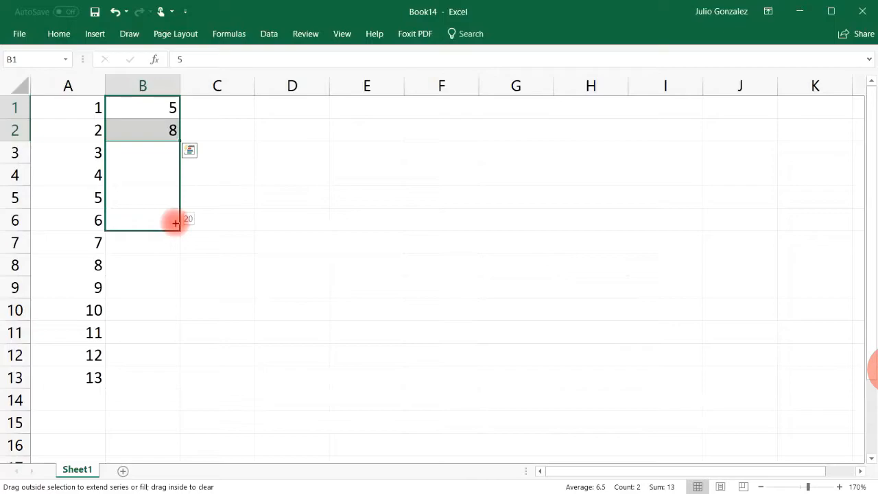
drag(175, 223, 174, 405)
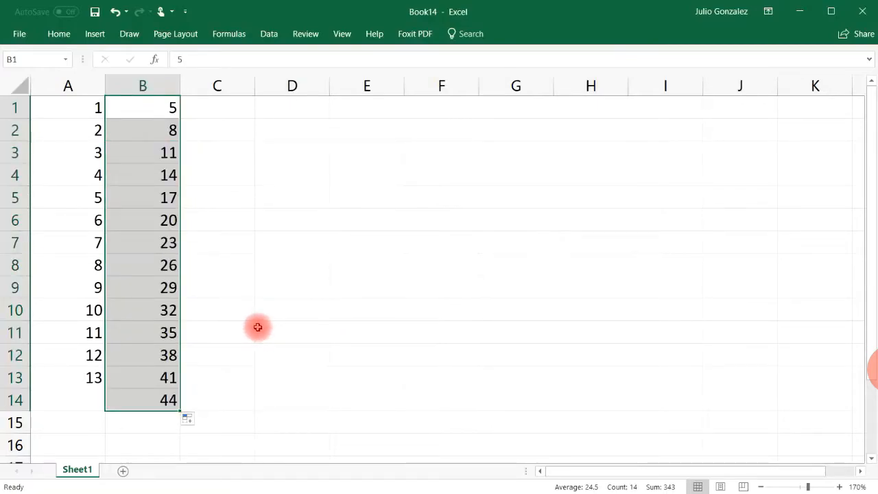
Enter 7 in C2 and 13 in D2, and extend the series across row 2 through K2.
click(218, 136)
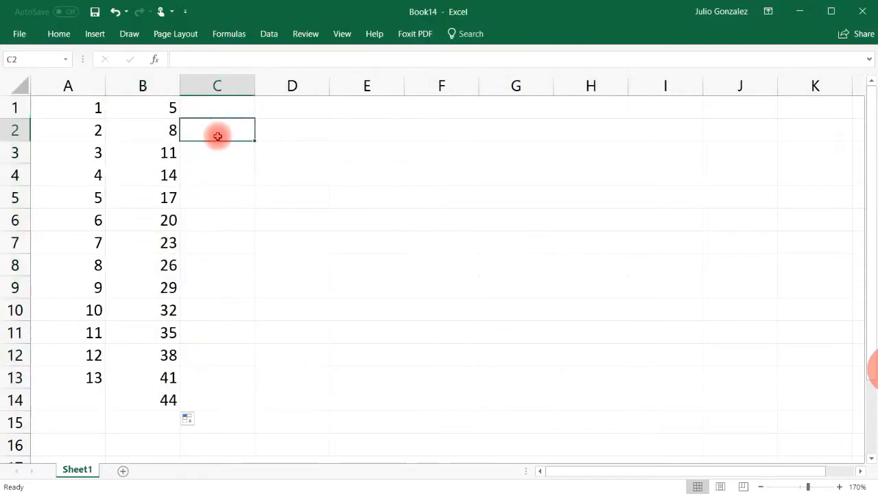
text(7)
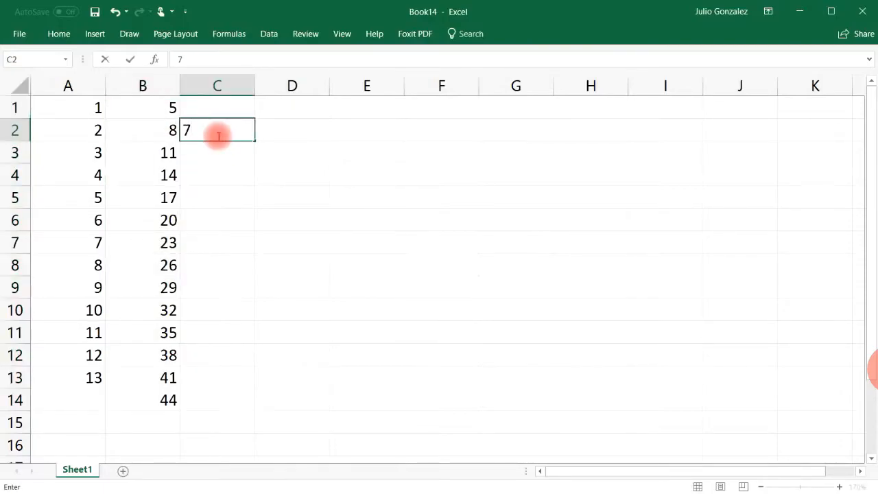
click(274, 127)
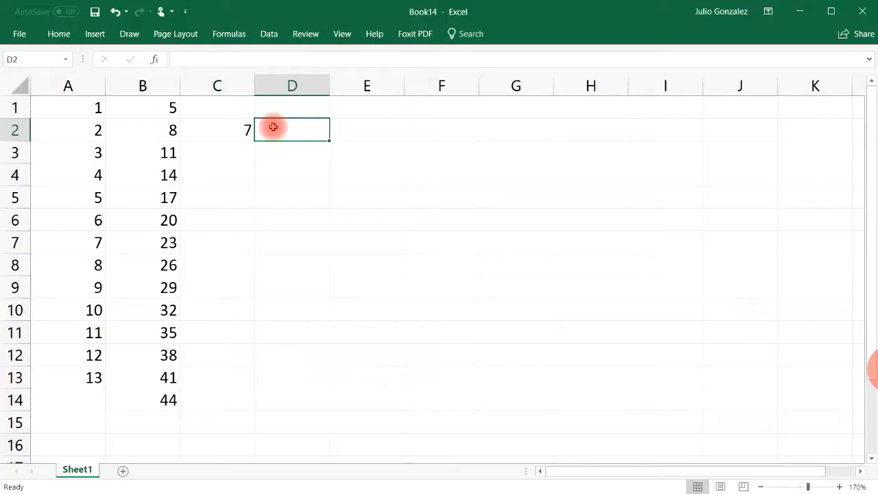
text(13)
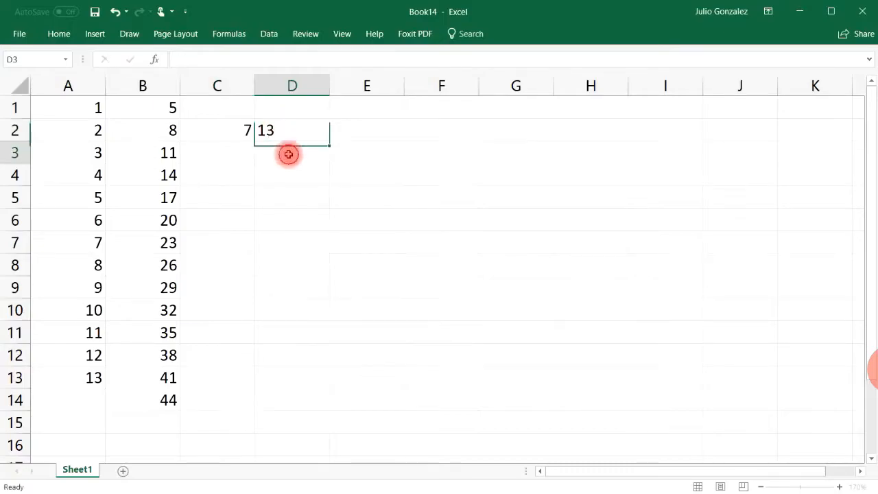
click(288, 153)
click(241, 129)
mouse_move(242, 129)
mouse_down()
mouse_move(231, 131)
mouse_move(320, 129)
mouse_move(328, 139)
mouse_move(417, 148)
mouse_move(745, 144)
mouse_move(818, 133)
mouse_up()
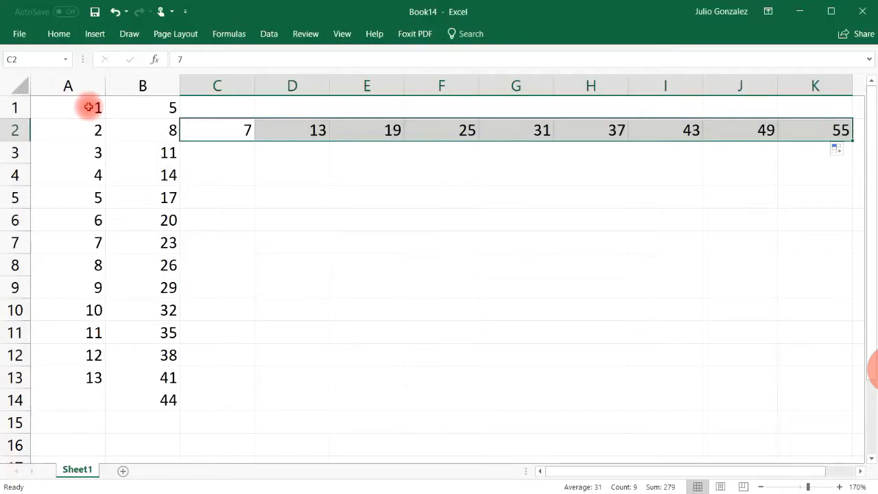
Clear the contents of range A1:K15.
drag(89, 107, 789, 429)
key(Delete)
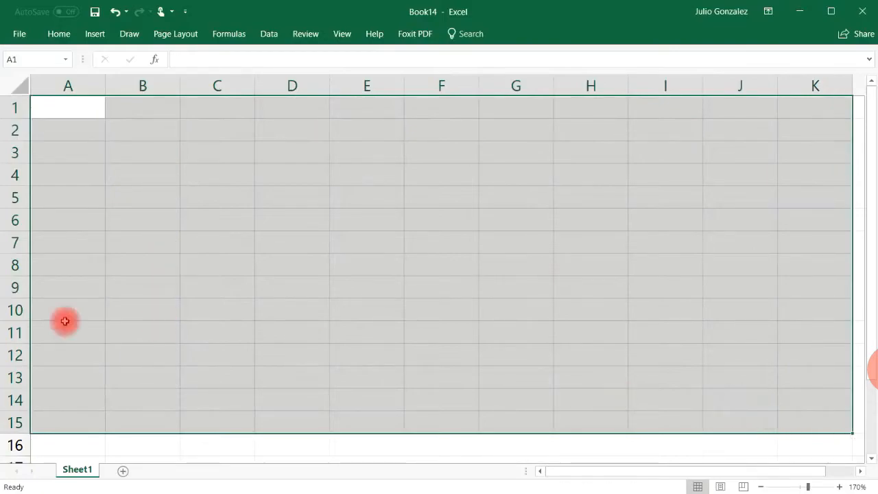
click(82, 130)
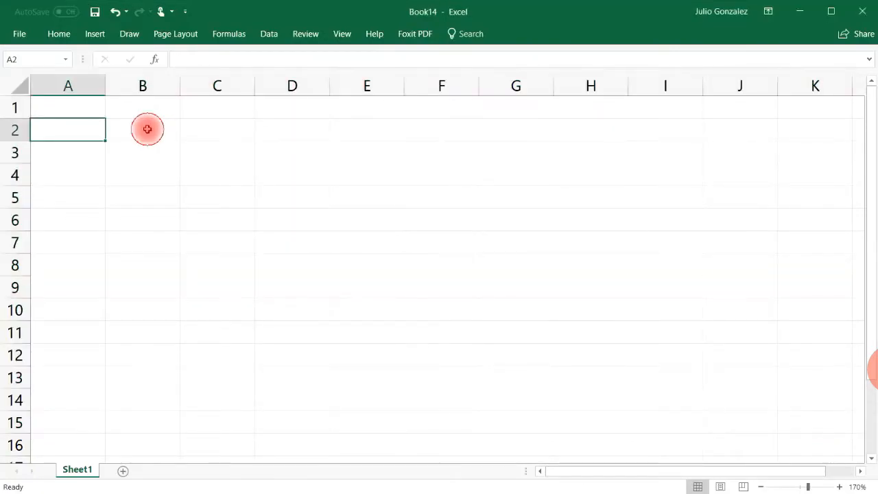
Enter 2, 4, 6 and 8 in cells B2 to B5, and extend the series down through B14.
click(147, 129)
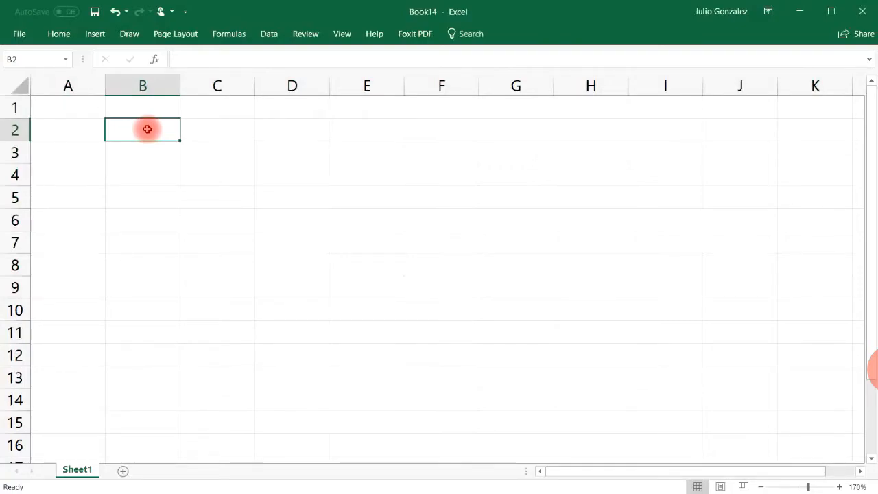
text(2)
key(Return)
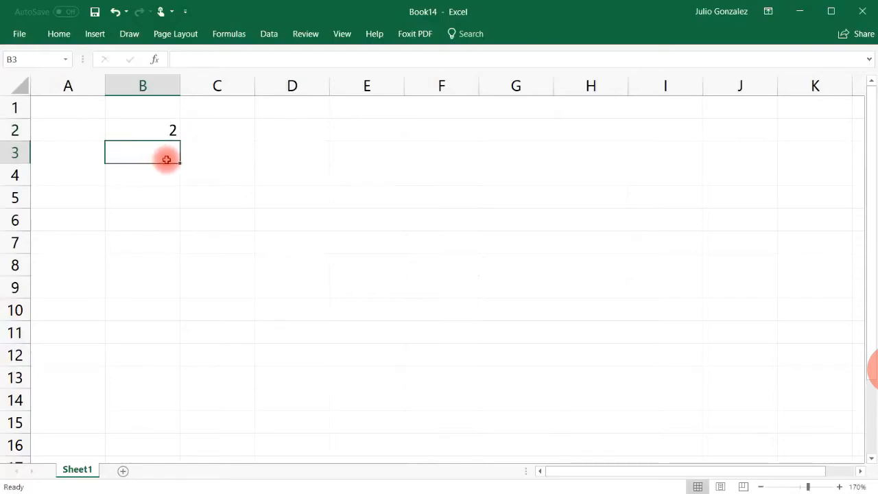
text(4)
key(Return)
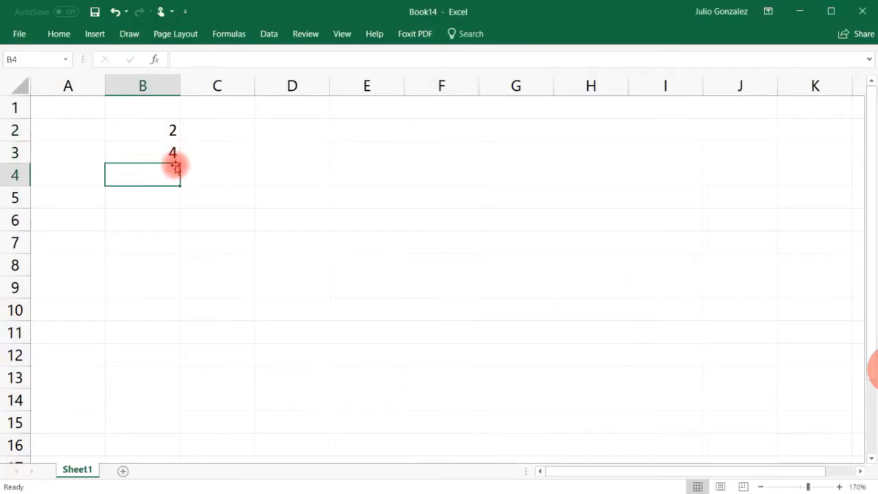
text(6)
key(Return)
text(8)
key(Return)
drag(172, 131, 157, 404)
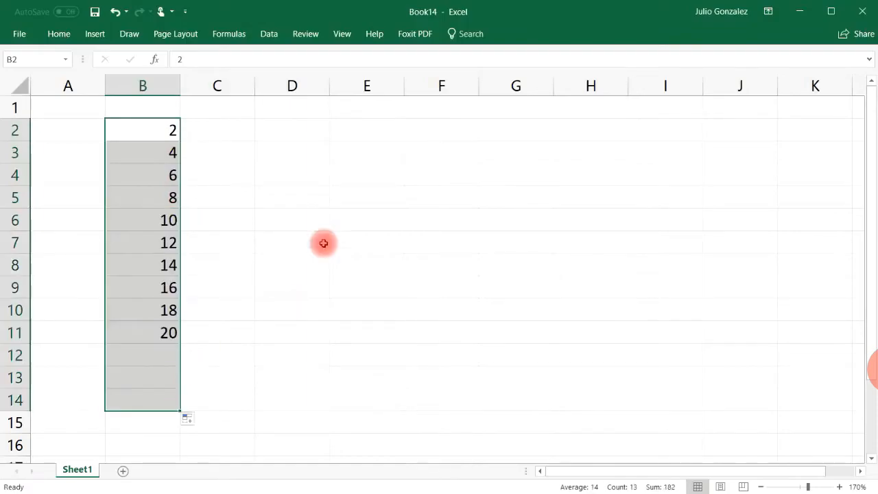
click(225, 130)
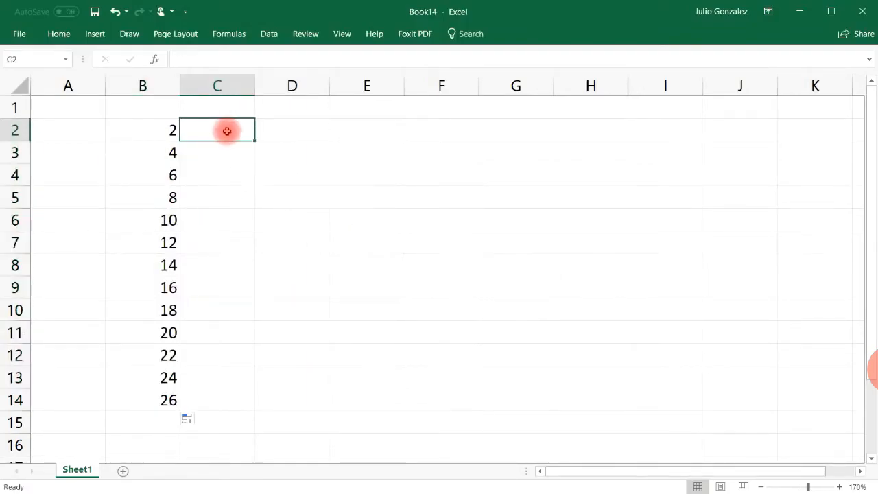
Enter 2, 4, 8 and 16 in cells C2 to C5.
text(2)
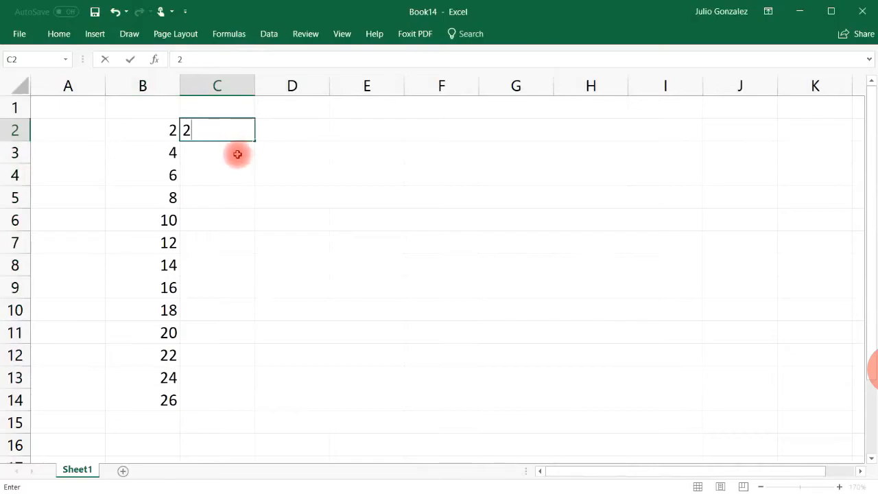
click(237, 154)
text(4)
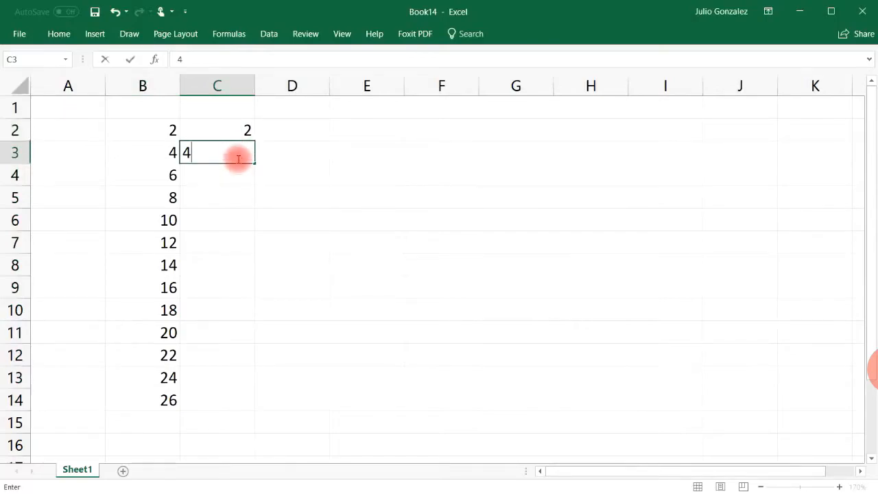
click(235, 176)
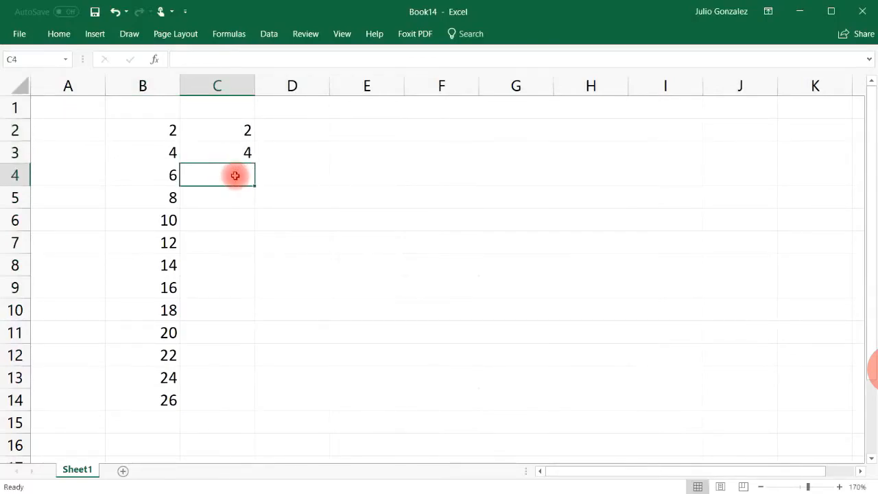
text(8)
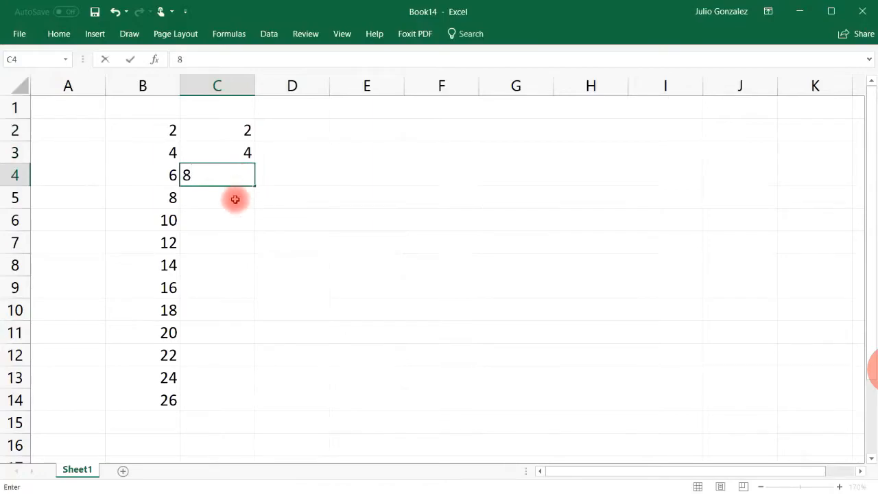
click(235, 199)
text(16)
click(294, 173)
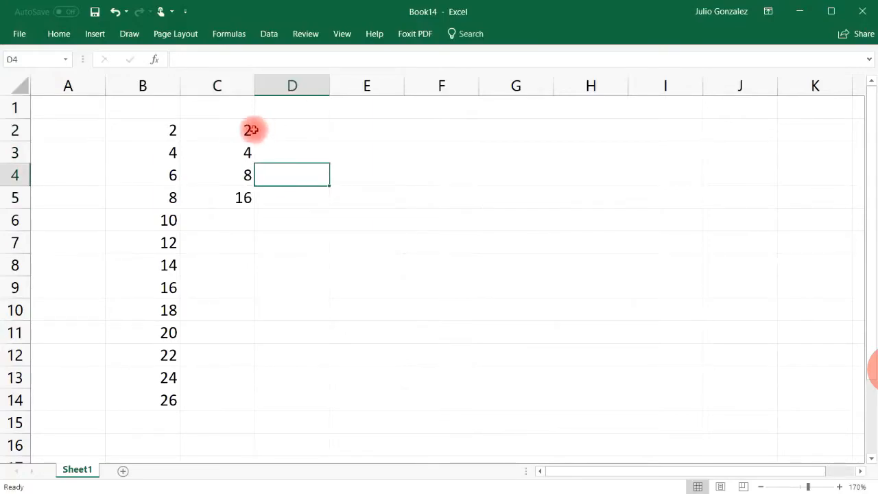
Try a default AutoFill of the C2:C5 values down through C14, and undo it.
drag(240, 130, 244, 409)
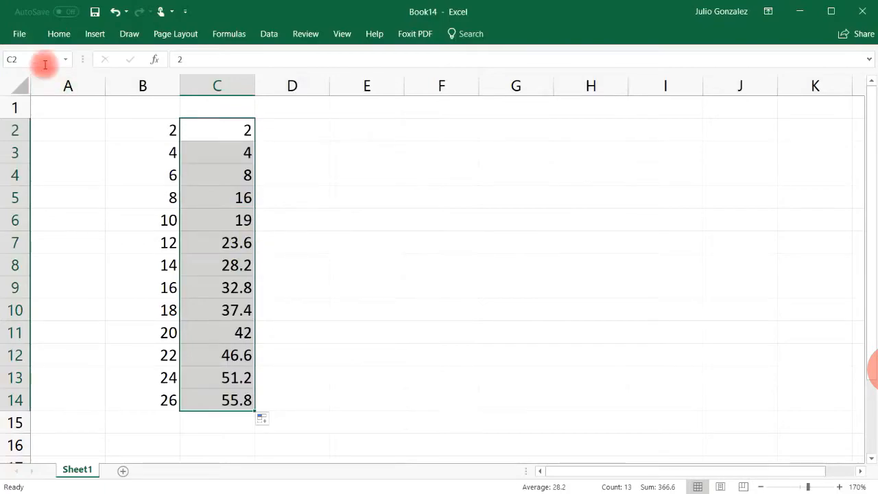
click(115, 12)
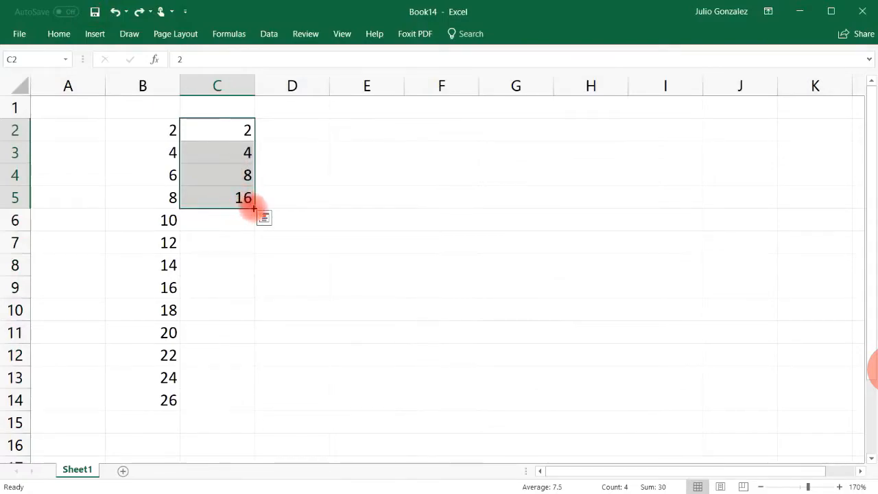
Fill the C2:C5 values down through C14 as a Growth Trend.
drag(254, 208, 255, 212)
drag(245, 245, 235, 405)
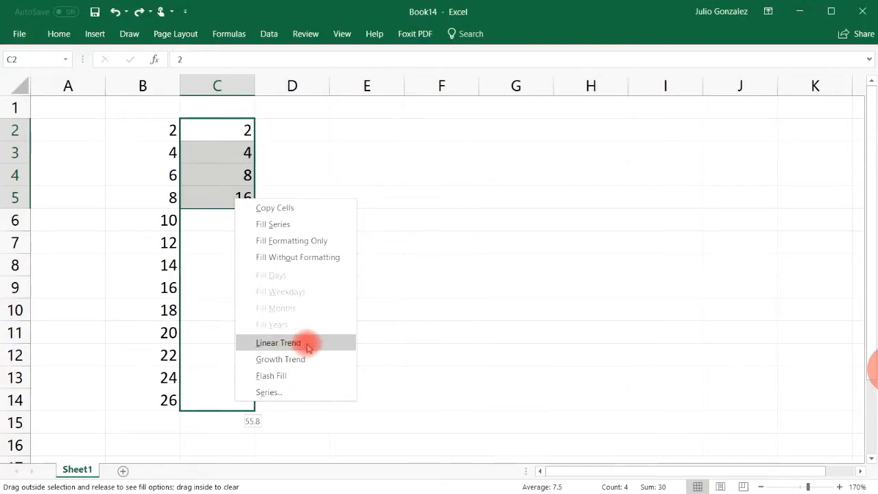
click(314, 361)
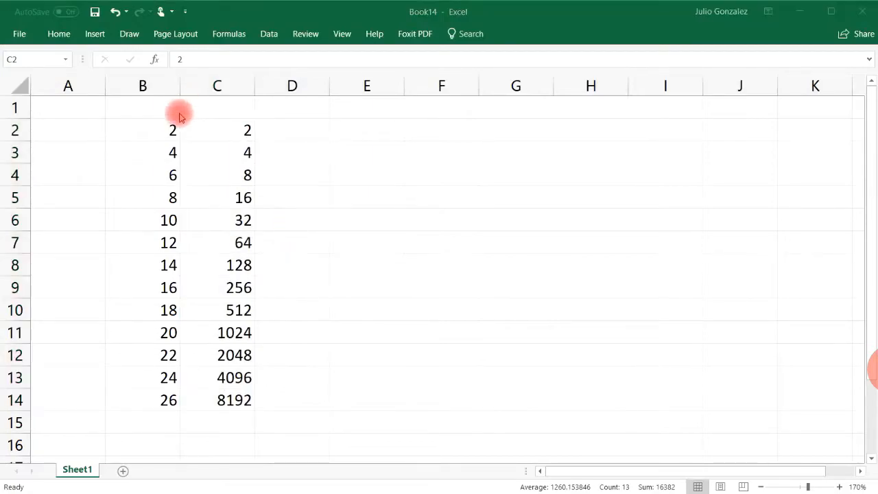
Clear the contents of range B1:C15.
click(110, 114)
drag(112, 115, 240, 407)
key(Delete)
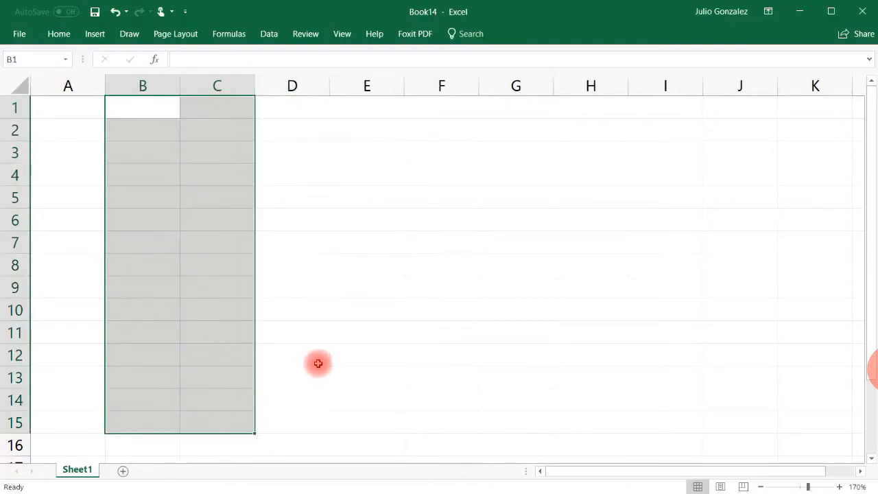
click(317, 361)
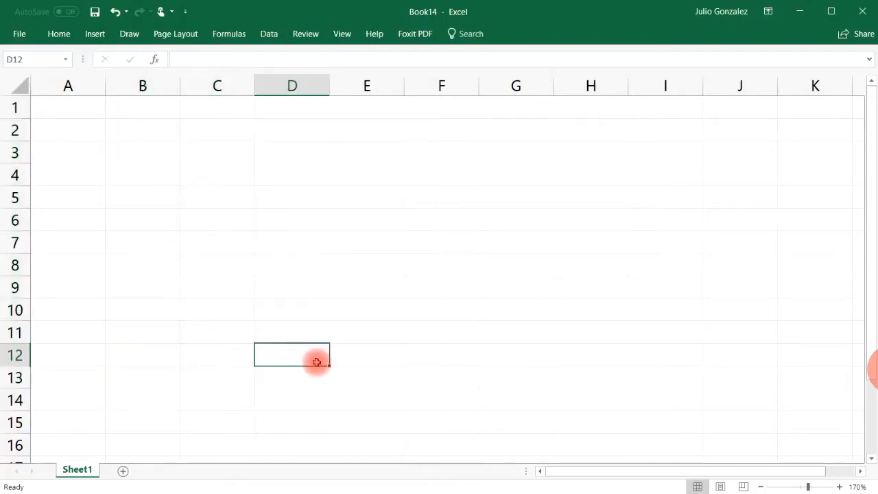
Enter January in A2 and fill the full month names down through A11.
click(76, 132)
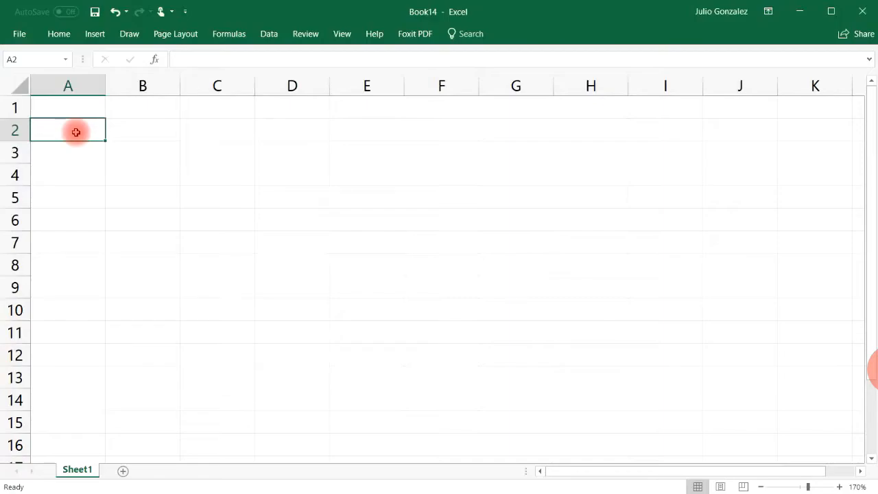
text(Januar)
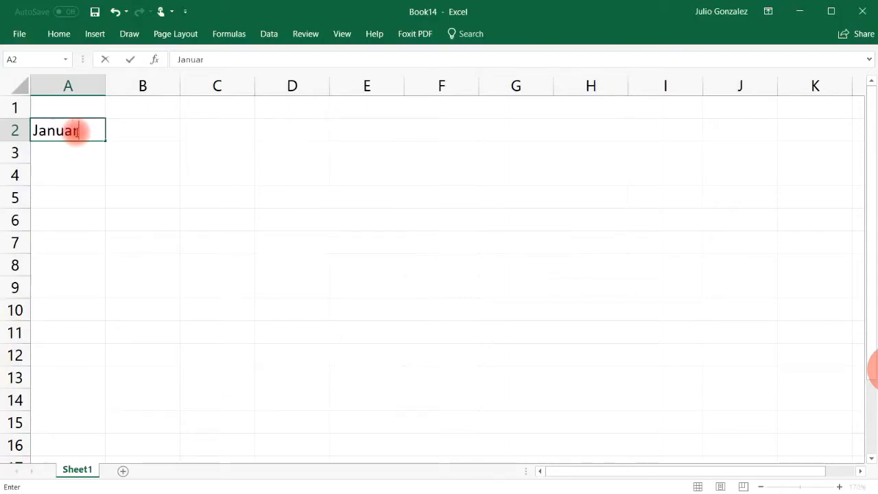
key(Tab)
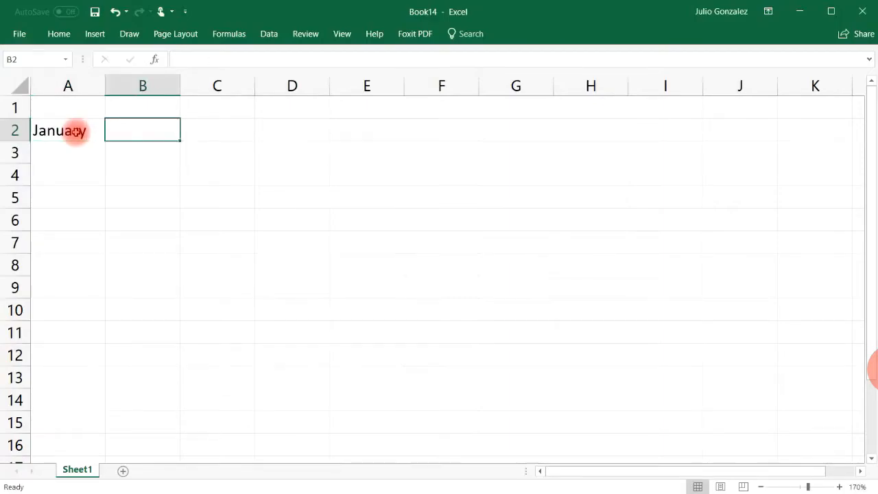
click(75, 132)
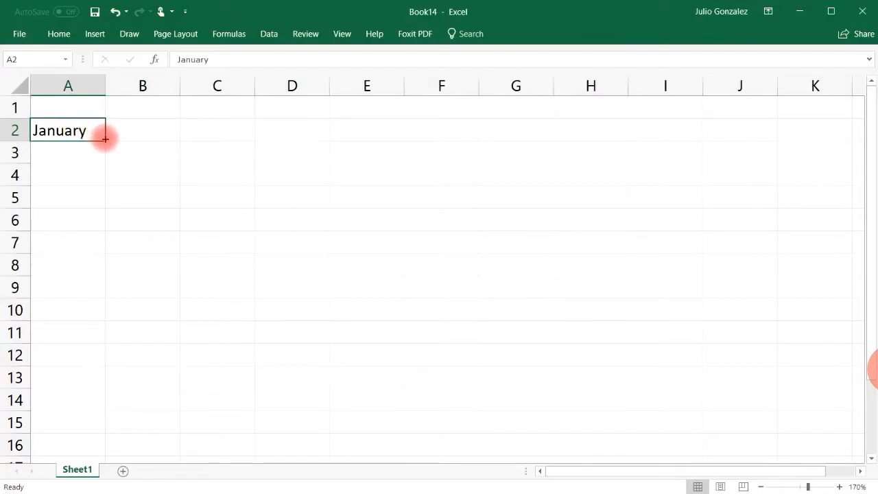
drag(104, 139, 92, 337)
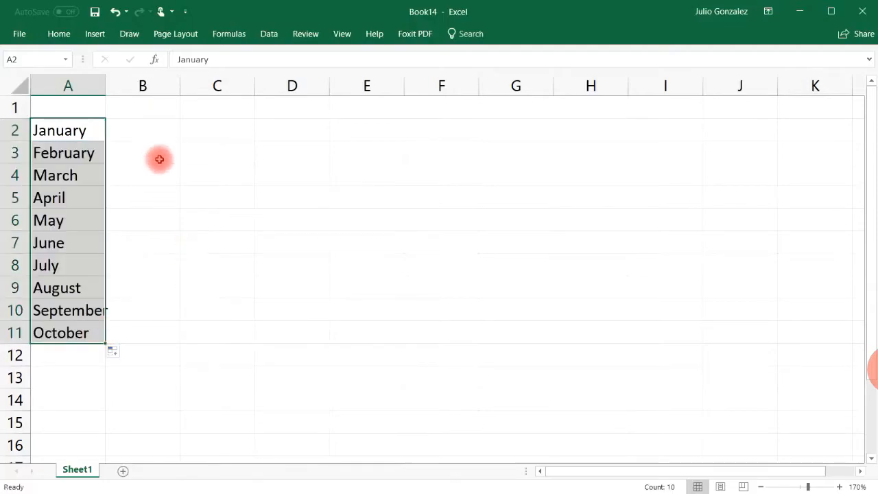
Enter Jan in B2 and fill the abbreviated month names down through B13.
click(165, 125)
text(J)
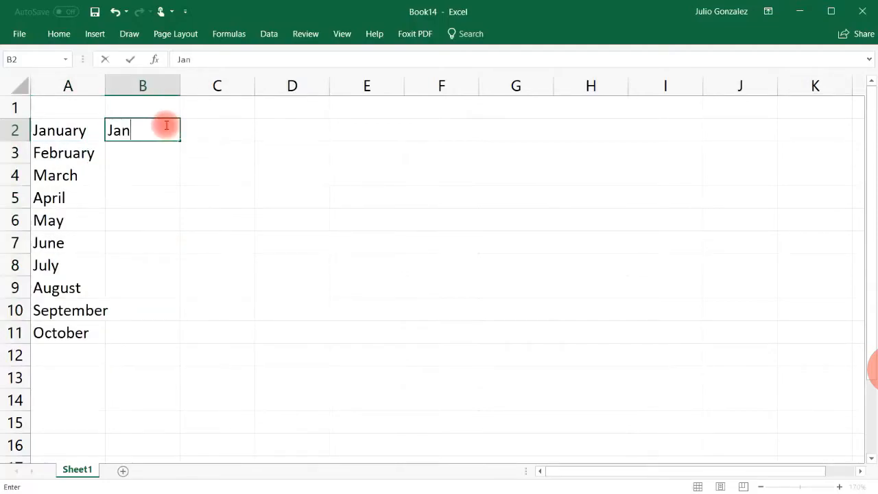
text(an)
key(Tab)
click(165, 125)
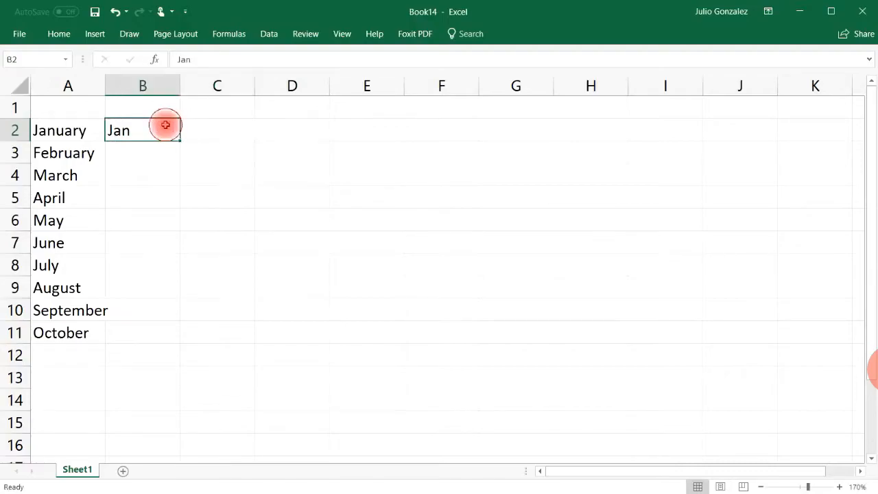
drag(180, 140, 171, 379)
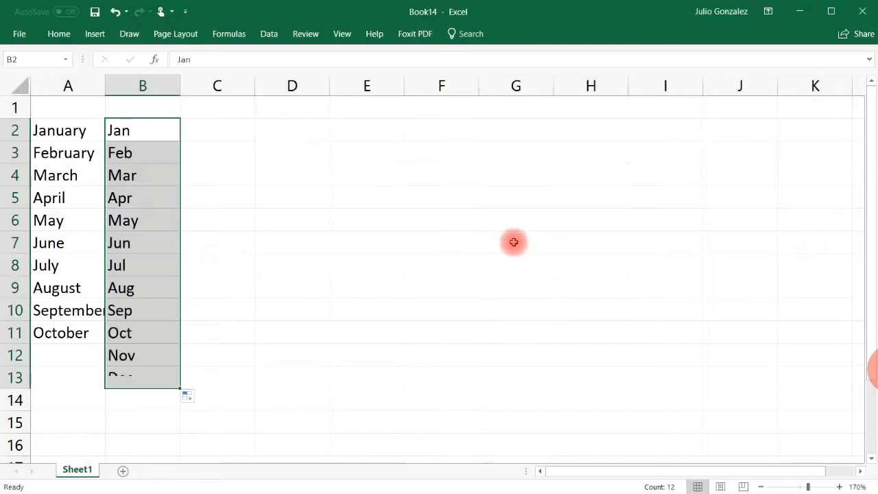
Enter May in C2 and extend the month series across row 2 through I2.
click(229, 127)
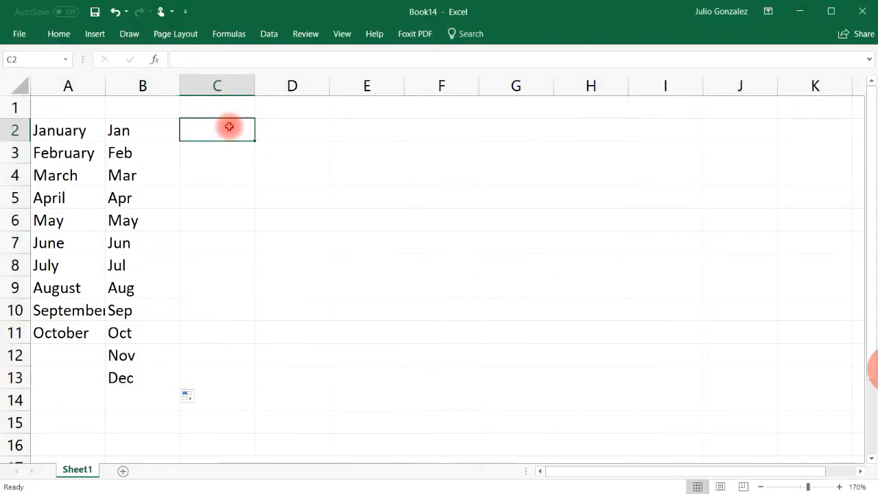
text(May)
key(Tab)
click(229, 126)
drag(255, 140, 666, 138)
click(295, 323)
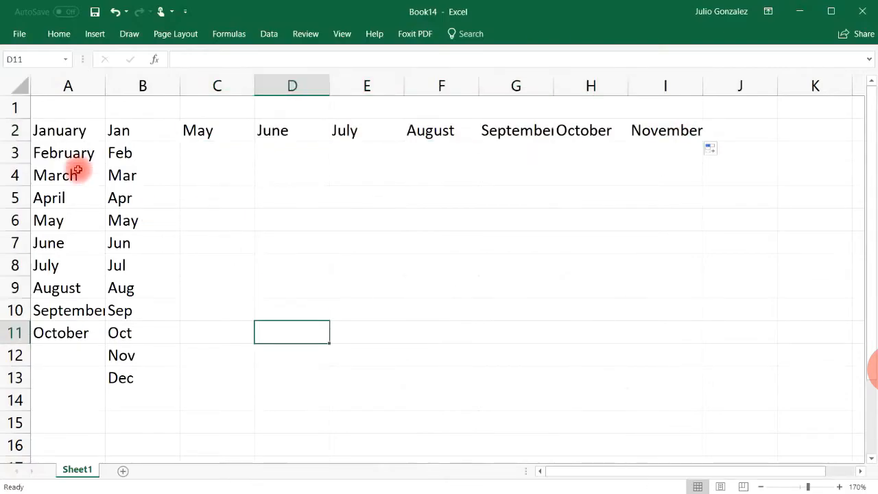
Clear all the month names from columns A to I.
drag(65, 132, 677, 368)
key(Delete)
click(281, 305)
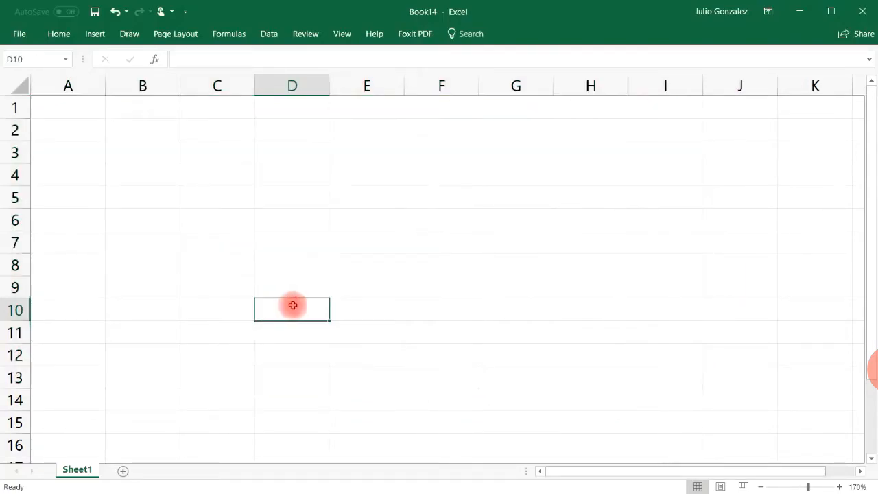
Enter "quarter 1" in B2 and extend the quarter series down through B10.
click(137, 134)
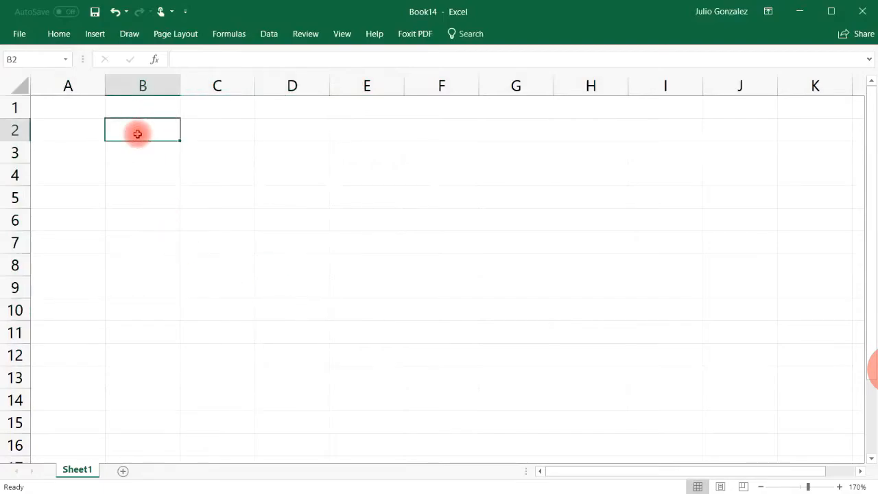
text(quarter 1)
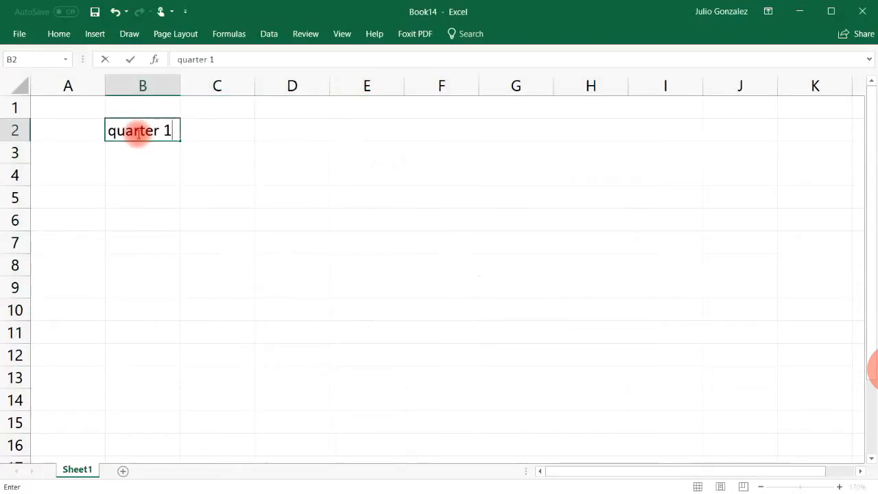
key(Return)
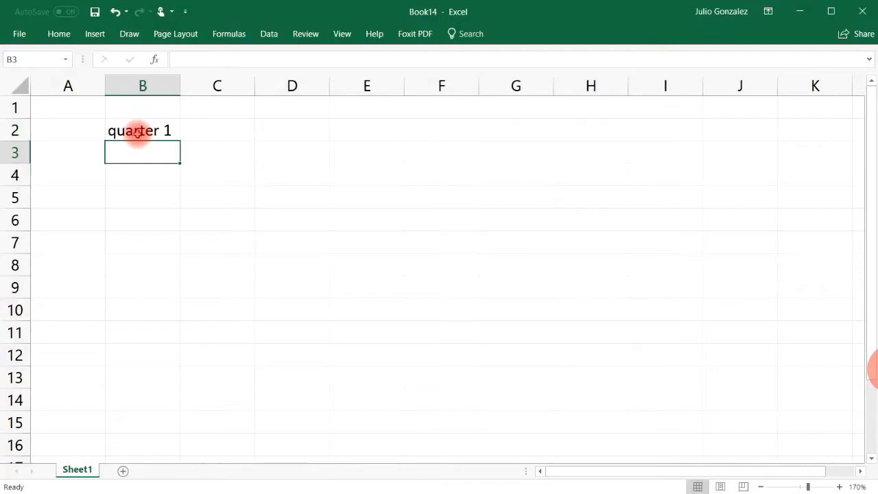
click(137, 134)
drag(177, 142, 181, 312)
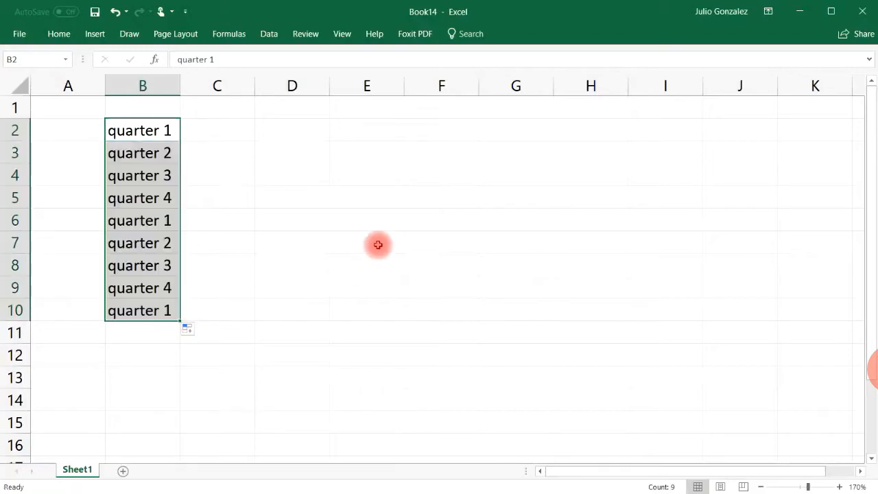
Clear the quarter series from range B2:B10.
click(231, 204)
click(150, 131)
drag(150, 130, 141, 308)
key(Delete)
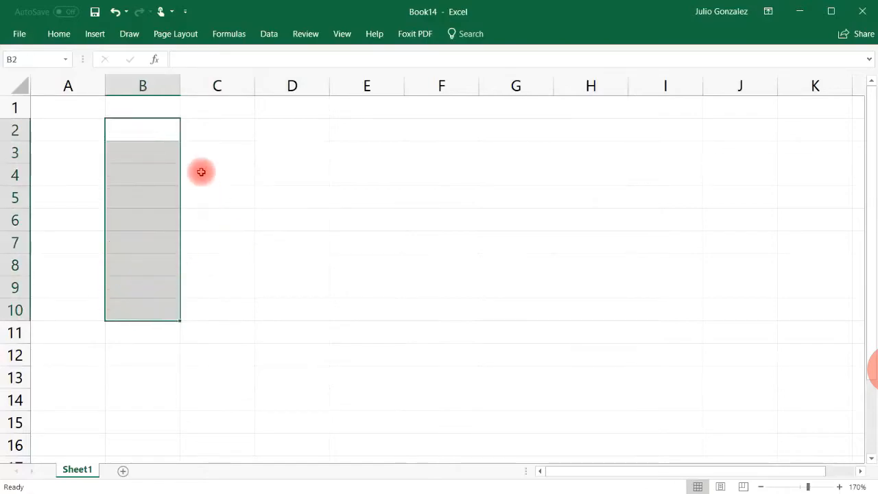
Enter Q1 in B2 and extend the quarter series across row 2 through E2.
click(170, 131)
text(Q1)
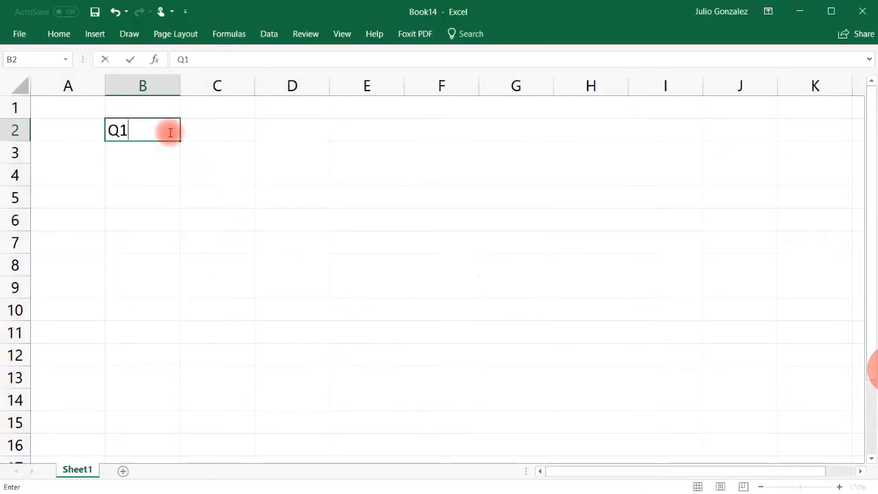
key(Return)
click(169, 132)
drag(179, 140, 414, 140)
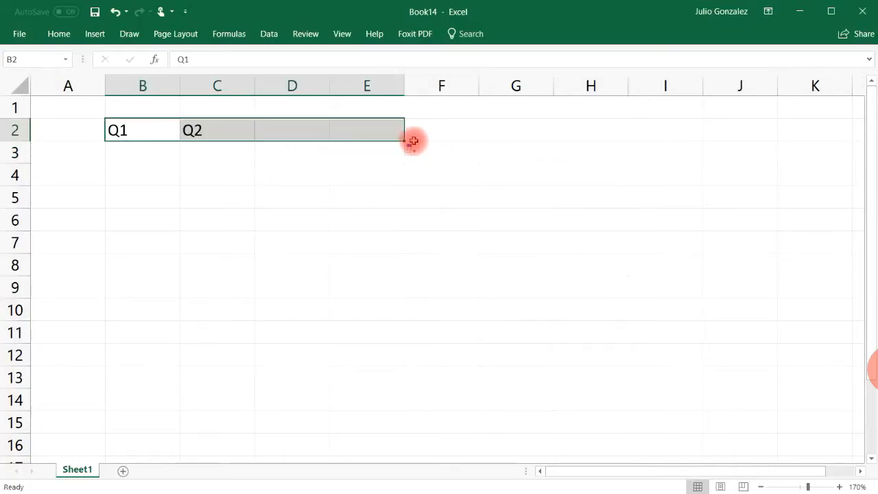
Clear the contents of range B2:F2.
click(297, 201)
drag(110, 131, 438, 149)
key(Delete)
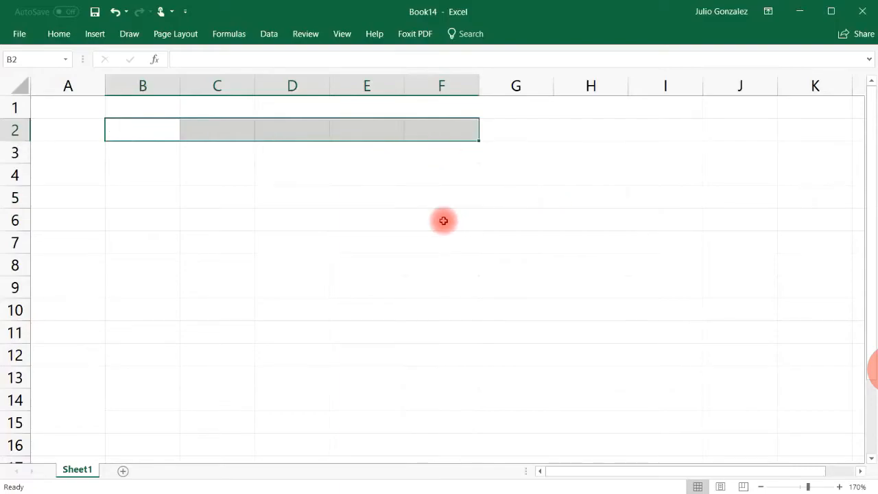
Enter a first name followed by the number 1 in B2, and extend the numbered series down through B11.
click(161, 134)
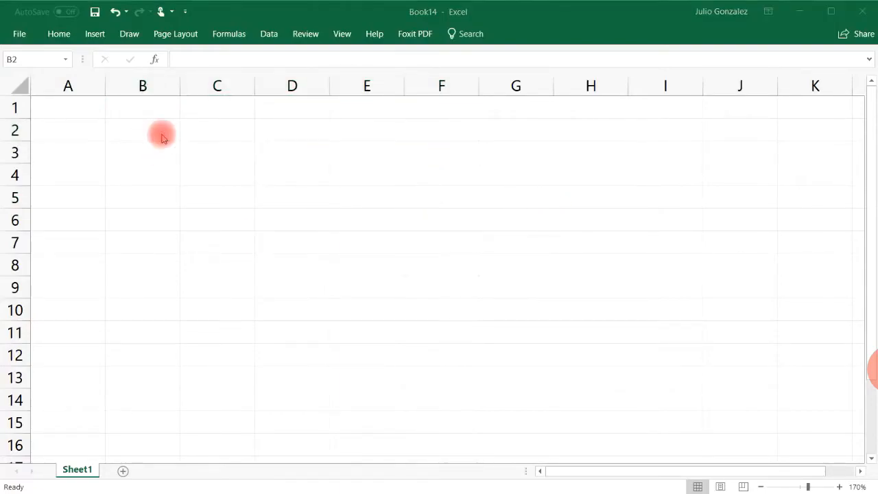
click(158, 130)
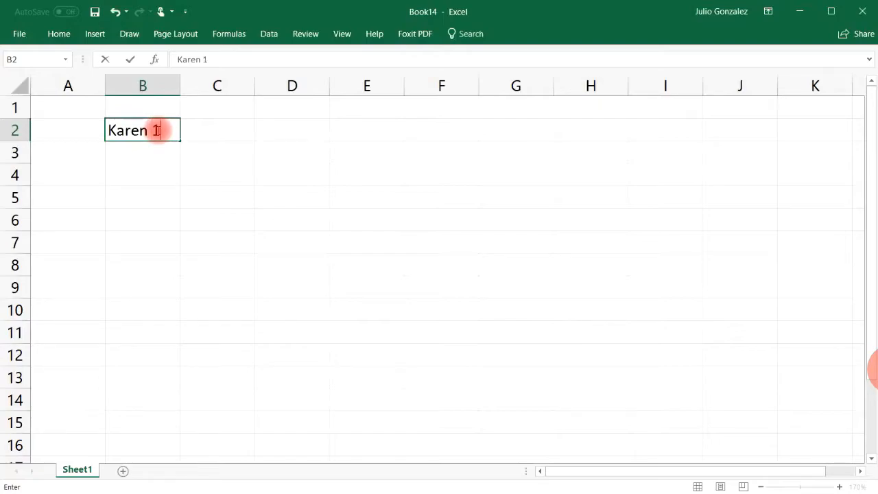
click(194, 131)
click(154, 131)
drag(179, 137, 167, 340)
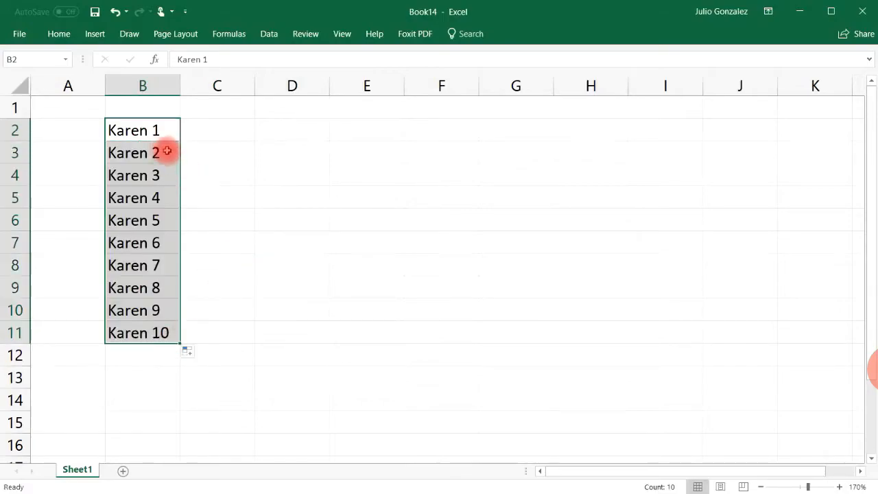
Clear the numbered name series from range B2:B11 and select cell A2.
click(220, 208)
drag(174, 131, 146, 322)
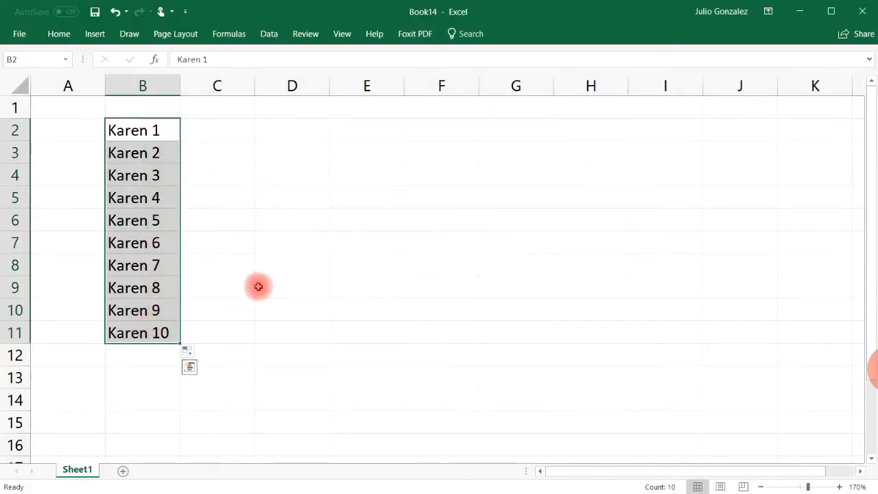
key(Delete)
click(206, 199)
click(89, 126)
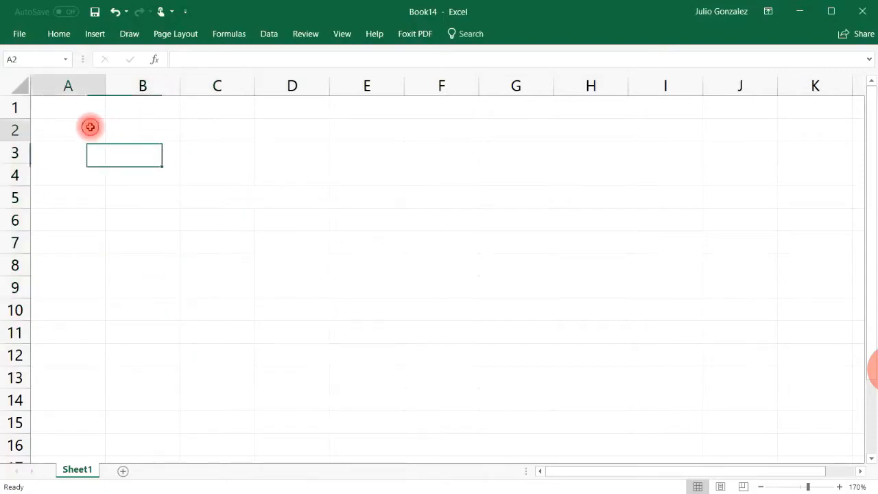
Enter Jan in B2 and extend the month series down column B through Nov in B12.
click(170, 132)
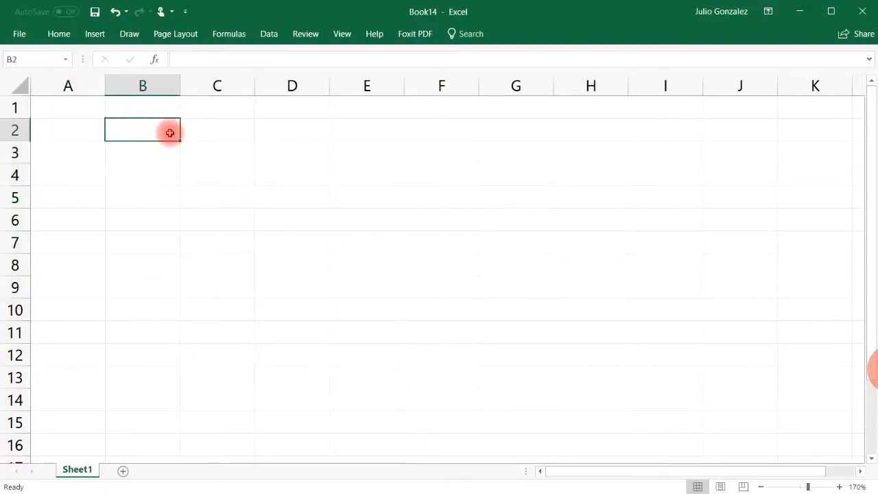
text(Jan)
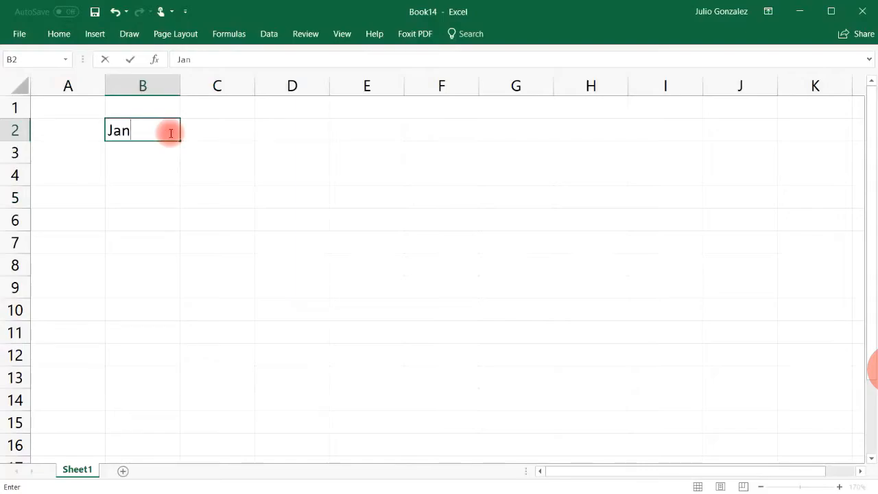
key(Return)
click(170, 132)
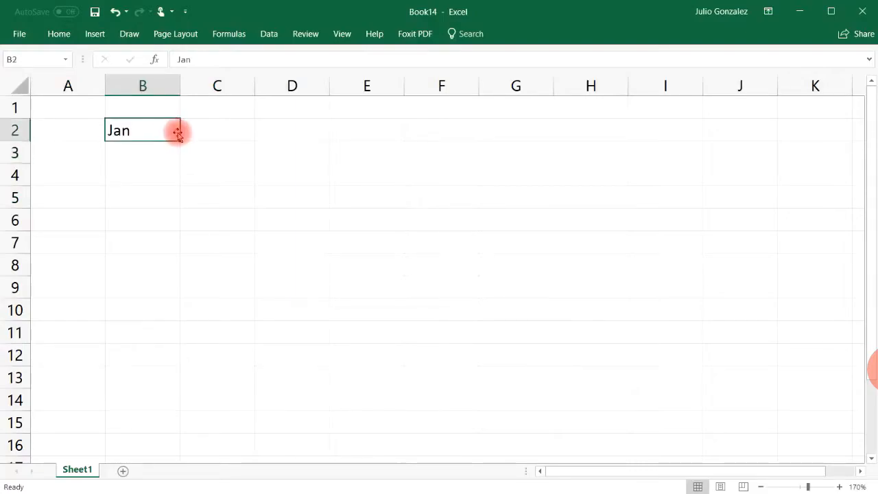
drag(178, 141, 165, 365)
Enter $300 in C2 beside the first month.
click(240, 132)
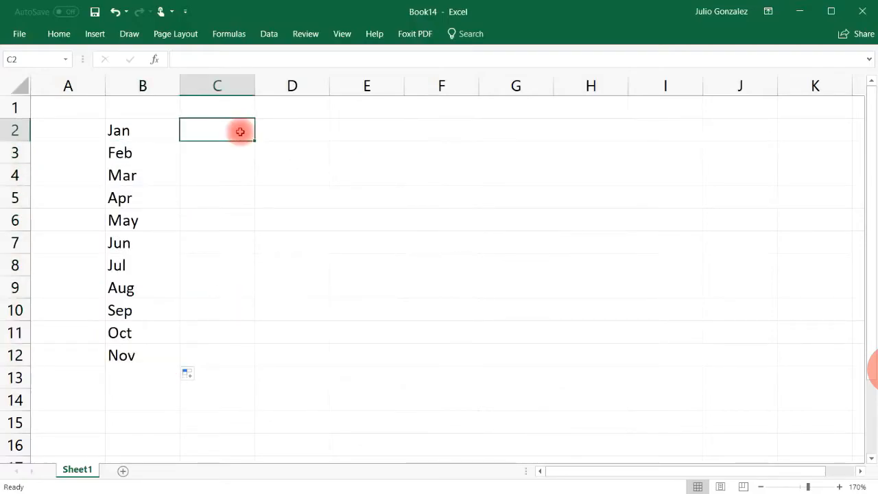
text($$)
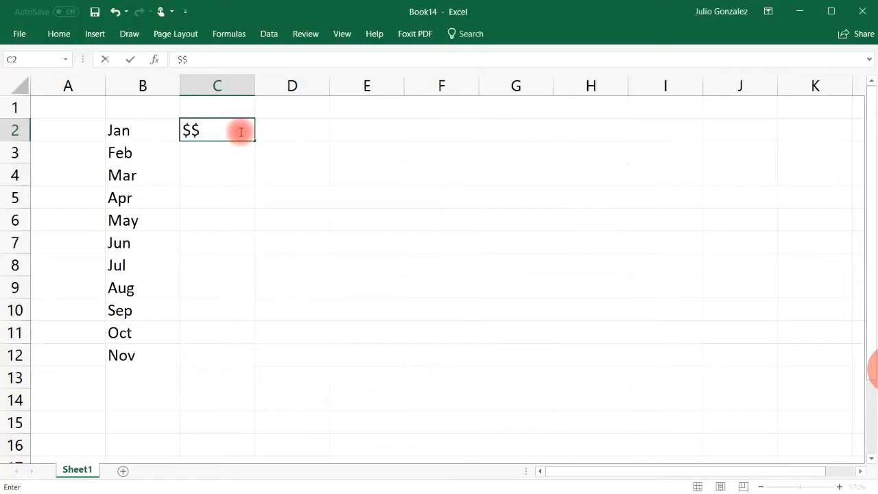
key(BackSpace)
text(300)
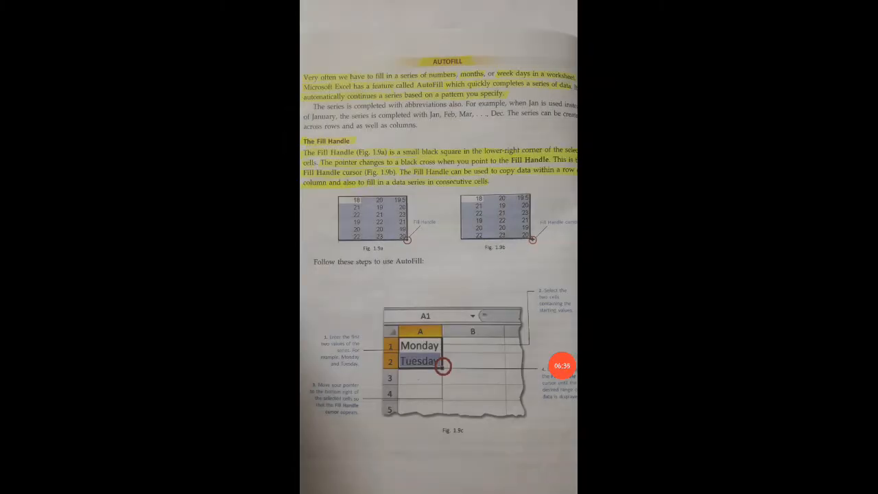